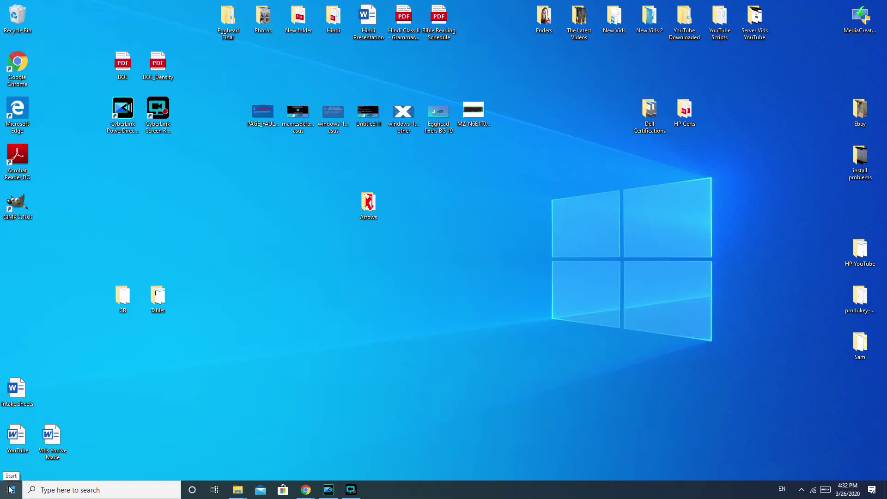
Open the Windows Settings
{"action": "left_click", "coordinate": [10, 489]}
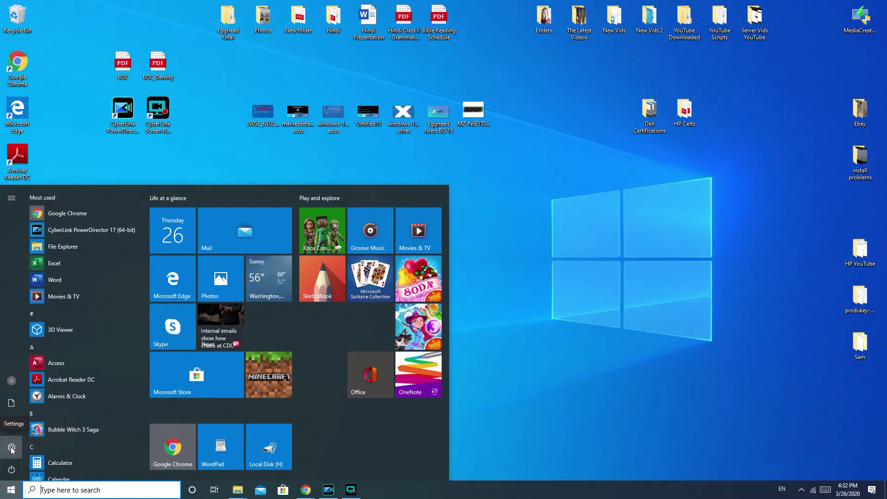
{"action": "left_click", "coordinate": [12, 448]}
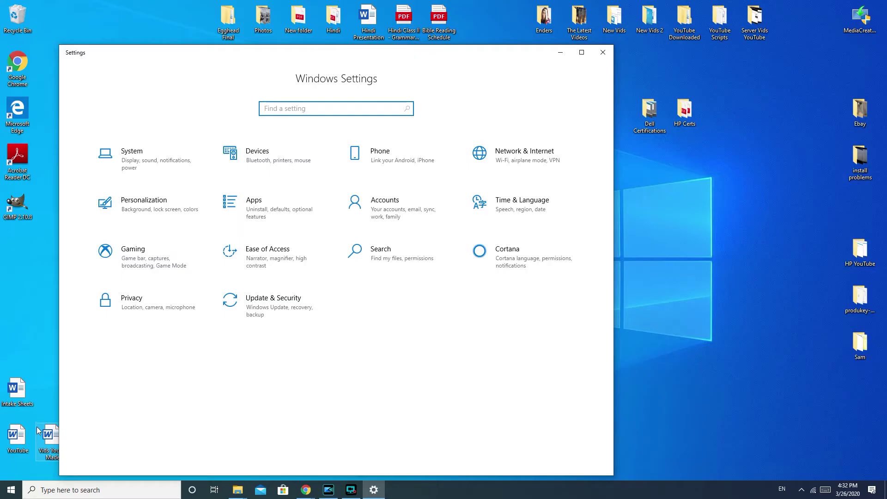
{"action": "left_click", "coordinate": [293, 108]}
{"action": "type", "text": "find "}
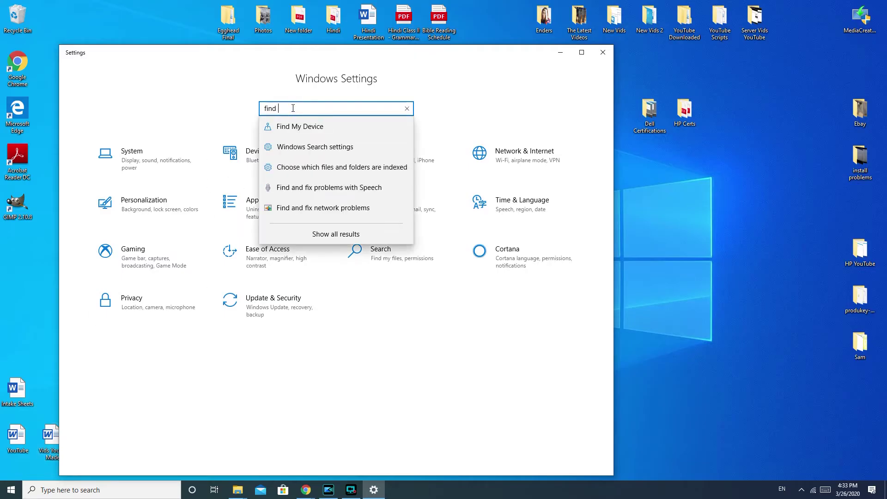
{"action": "type", "text": "and fux"}
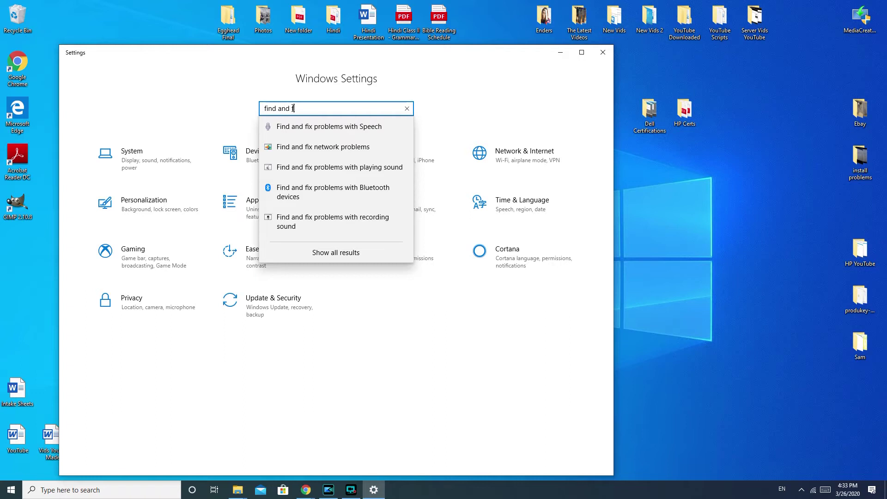
{"action": "key", "text": "BackSpace"}
{"action": "key", "text": "BackSpace"}
{"action": "key", "text": "BackSpace"}
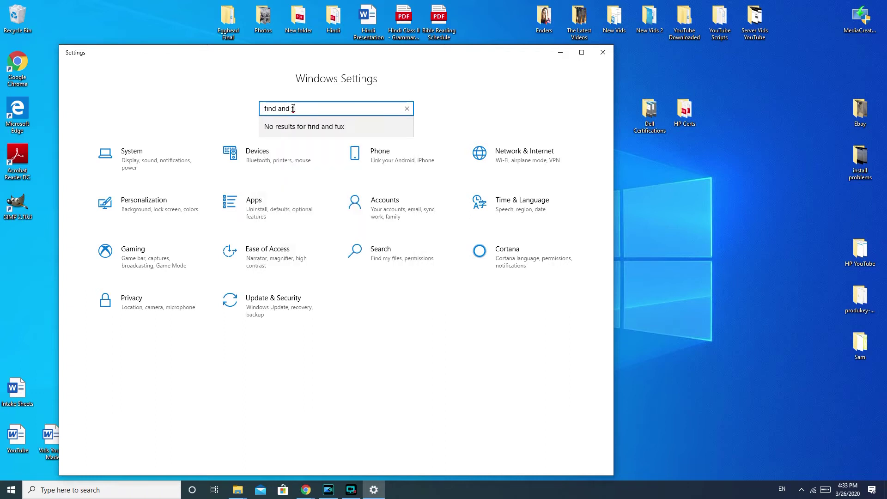
{"action": "type", "text": "ix prob"}
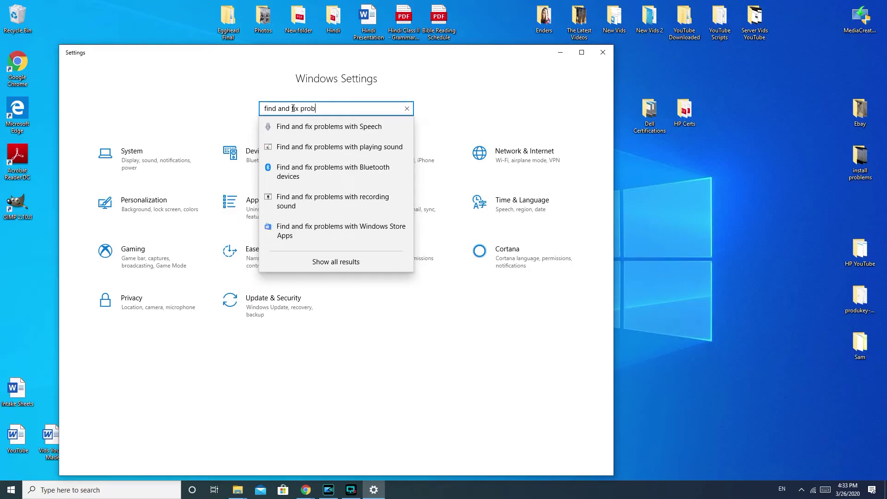
{"action": "type", "text": "lr"}
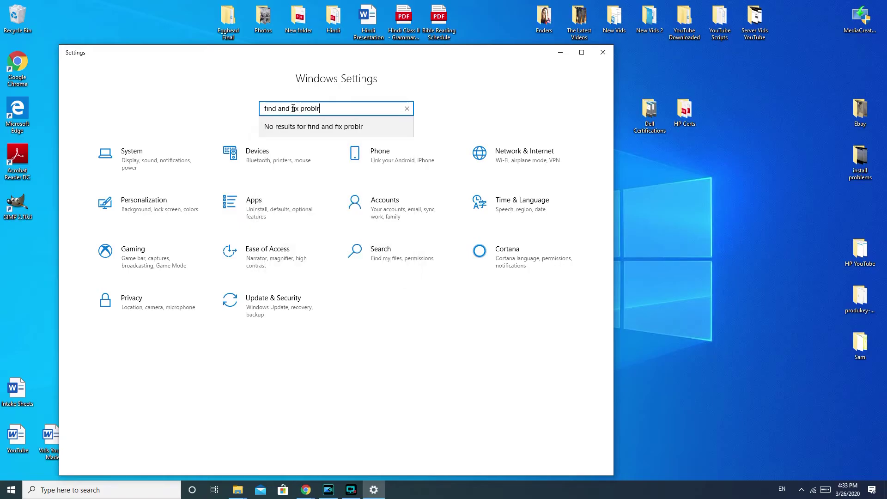
{"action": "key", "text": "BackSpace"}
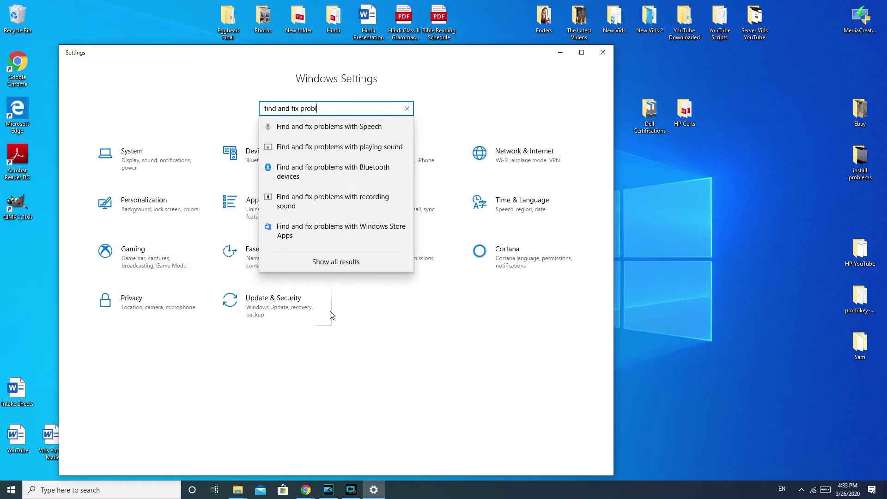
{"action": "left_click", "coordinate": [407, 108]}
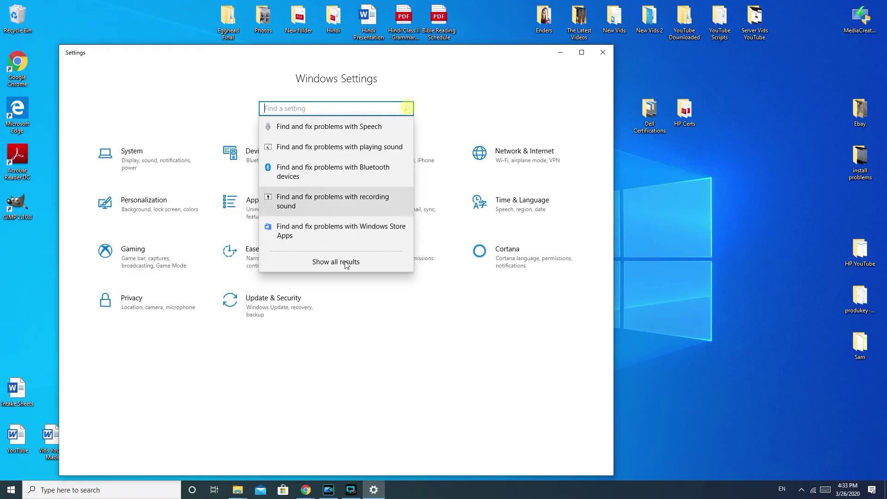
Open the Troubleshoot page under Update & Security and run the Playing Audio troubleshooter
{"action": "left_click", "coordinate": [280, 315]}
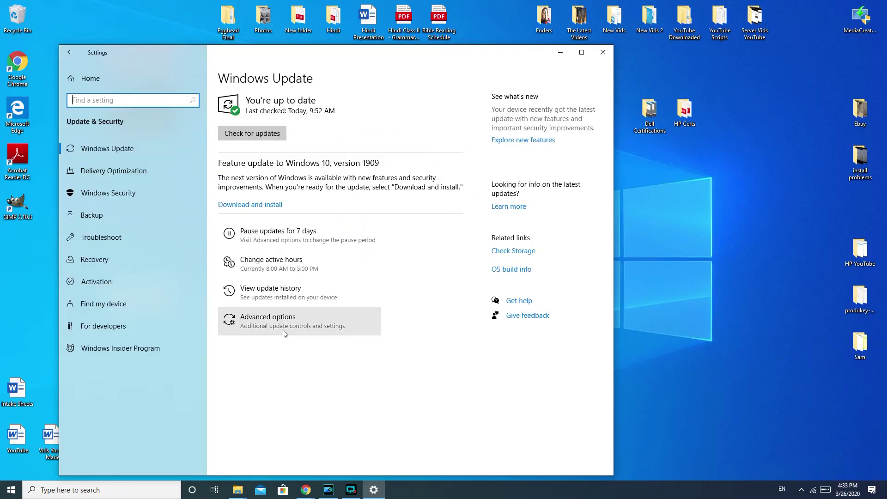
{"action": "left_click", "coordinate": [95, 236]}
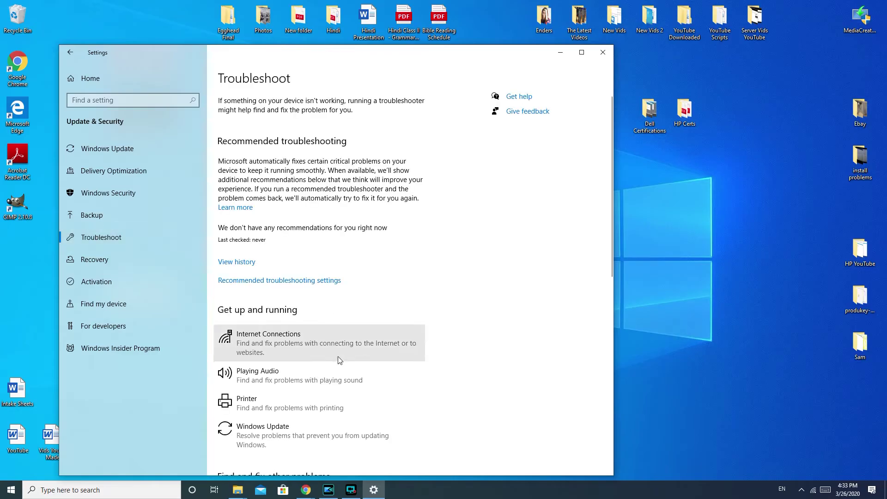
{"action": "scroll", "coordinate": [279, 385], "scroll_direction": "down", "scroll_amount": 4}
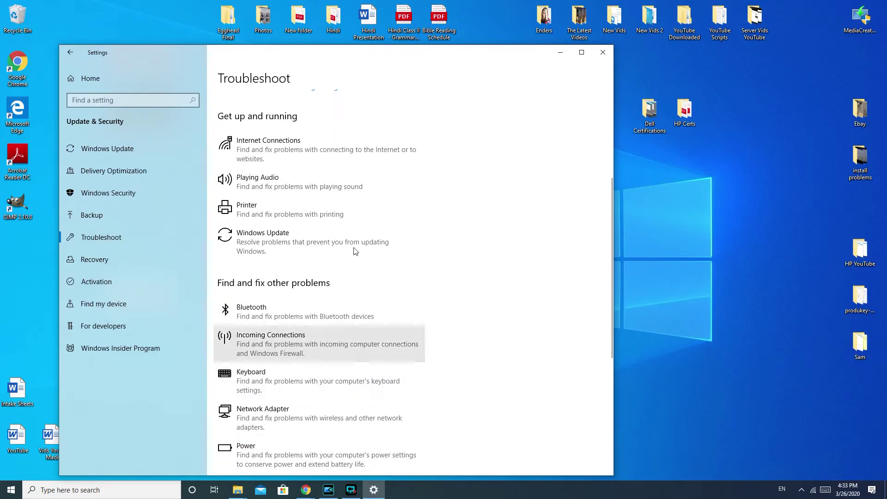
{"action": "scroll", "coordinate": [385, 388], "scroll_direction": "up", "scroll_amount": 4}
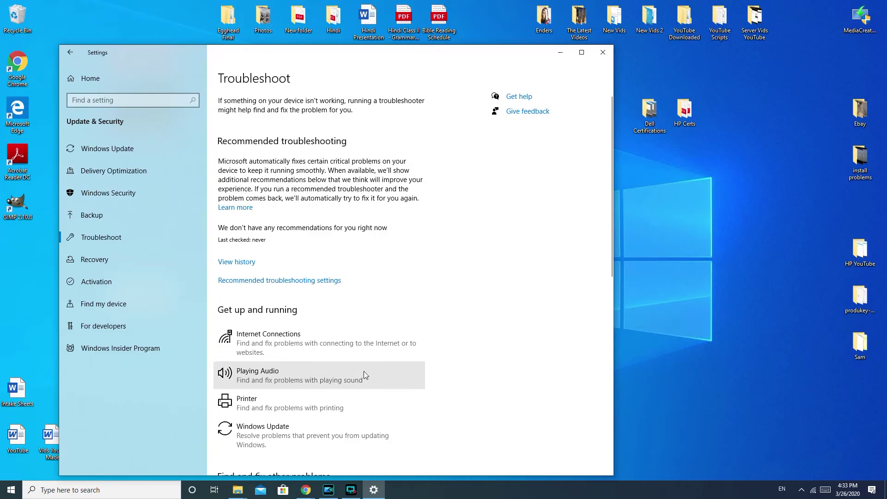
{"action": "scroll", "coordinate": [438, 313], "scroll_direction": "down", "scroll_amount": 9}
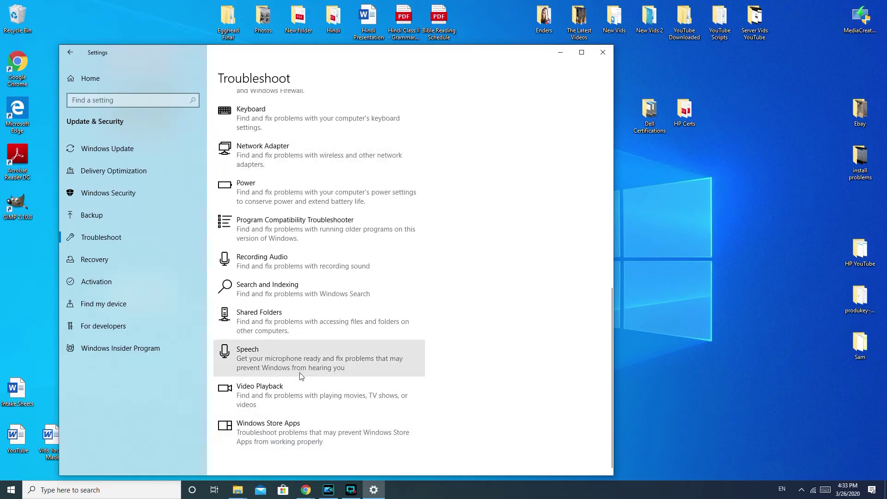
{"action": "scroll", "coordinate": [338, 370], "scroll_direction": "up", "scroll_amount": 5}
{"action": "scroll", "coordinate": [339, 380], "scroll_direction": "up", "scroll_amount": 5}
{"action": "scroll", "coordinate": [314, 384], "scroll_direction": "down", "scroll_amount": 2}
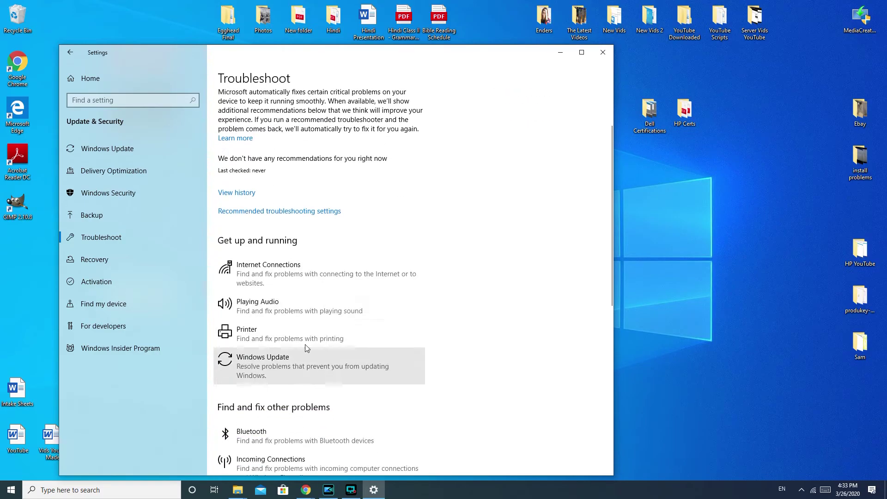
{"action": "left_click", "coordinate": [275, 305]}
{"action": "left_click", "coordinate": [399, 335]}
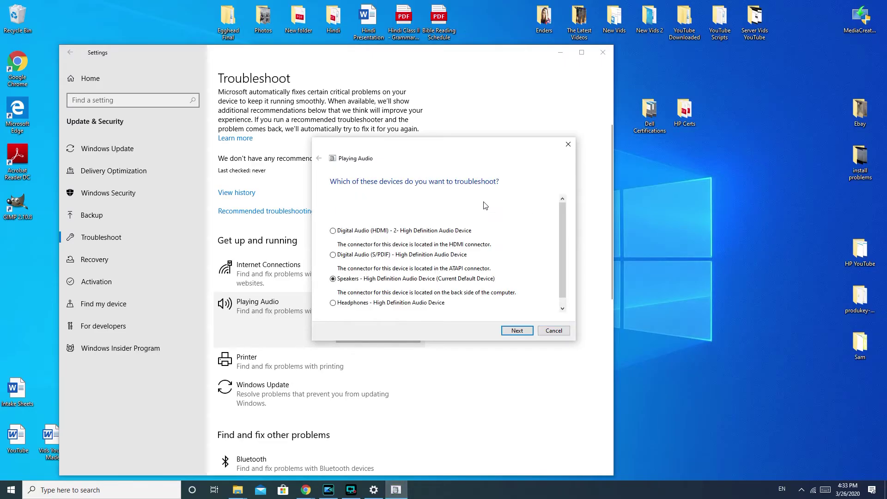
Review the listed audio devices and continue troubleshooting with Speakers - High Definition Audio Device
{"action": "scroll", "coordinate": [562, 254], "scroll_direction": "down", "scroll_amount": 1}
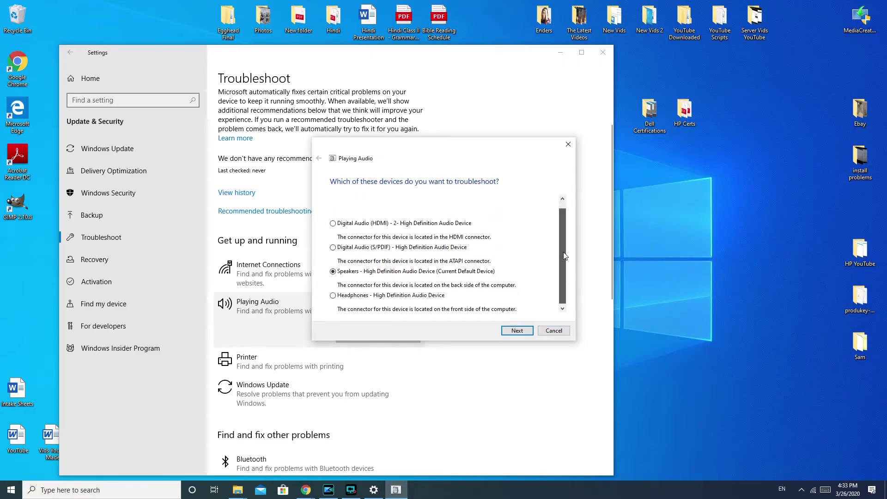
{"action": "scroll", "coordinate": [565, 254], "scroll_direction": "up", "scroll_amount": 1}
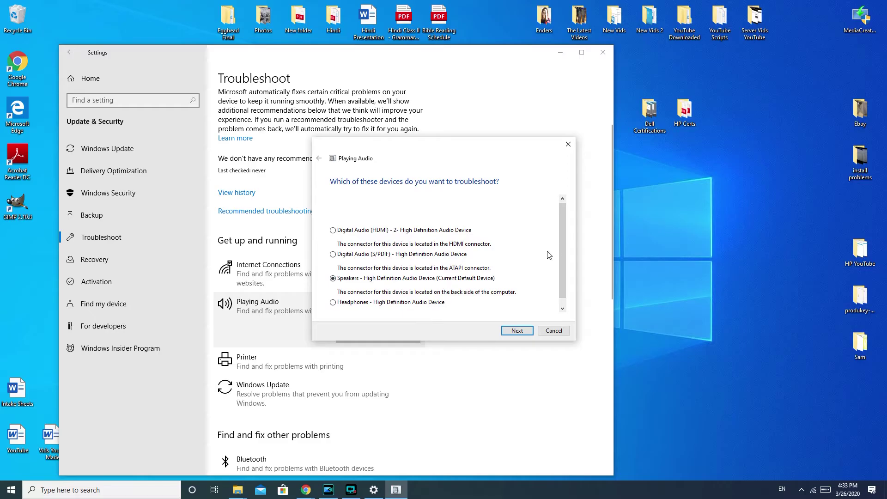
{"action": "scroll", "coordinate": [561, 258], "scroll_direction": "down", "scroll_amount": 1}
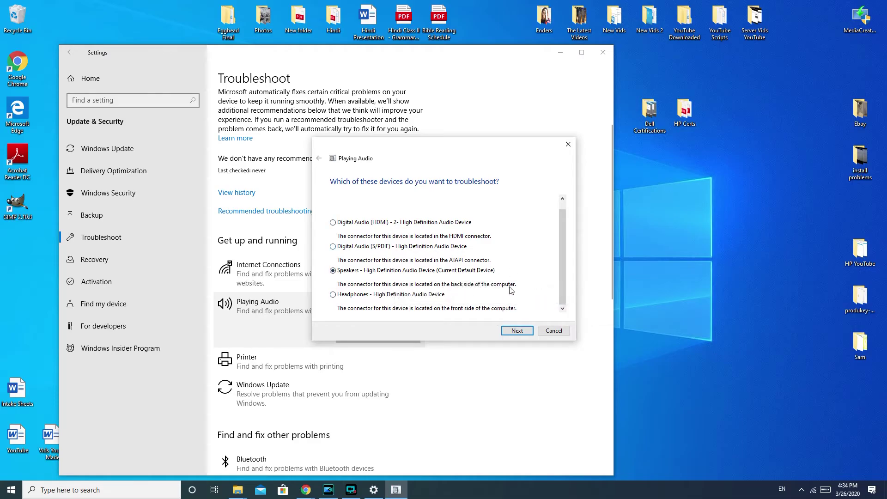
{"action": "left_click", "coordinate": [517, 330]}
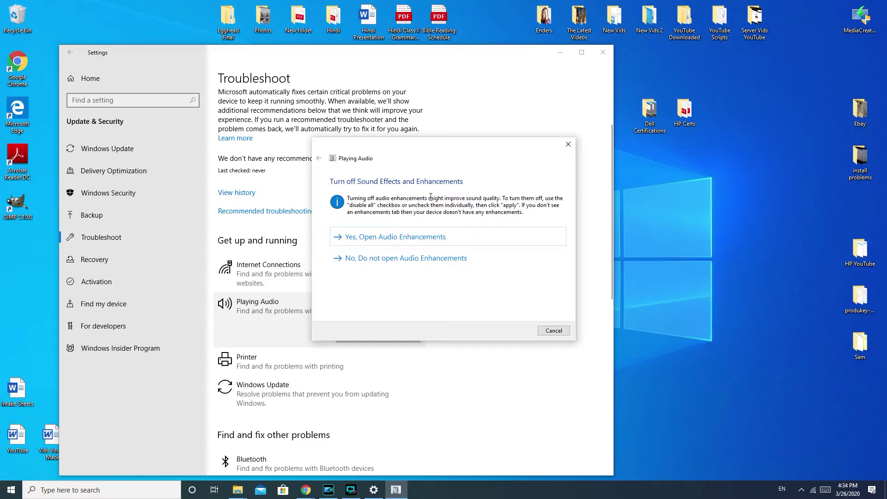
Finish and close the audio troubleshooter without opening Audio Enhancements or playing test sounds, keeping the current audio driver
{"action": "left_click", "coordinate": [424, 261]}
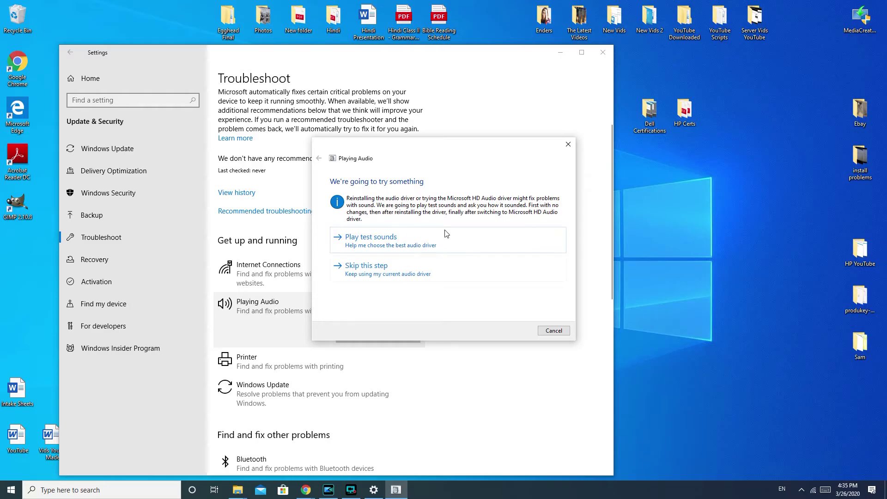
{"action": "left_click", "coordinate": [396, 283]}
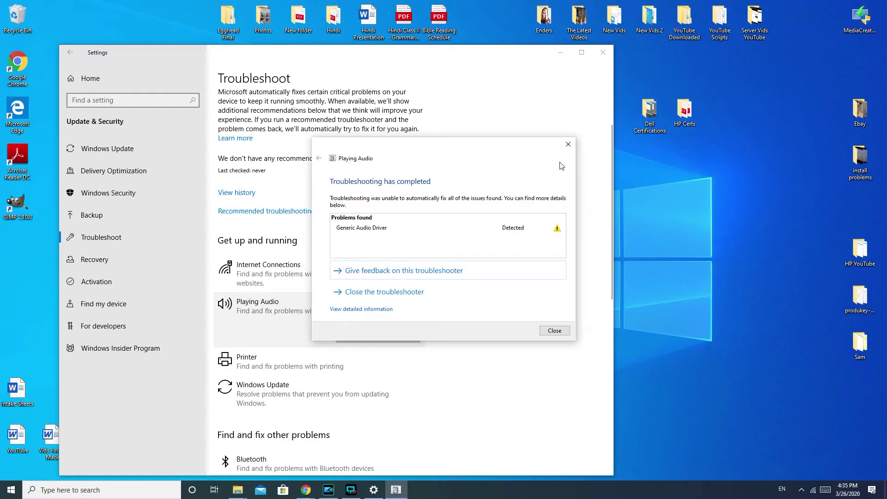
{"action": "left_click", "coordinate": [573, 146]}
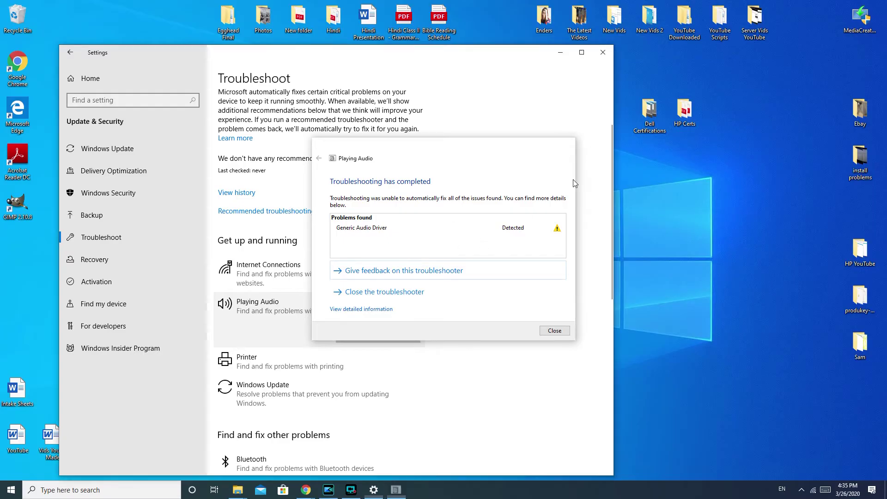
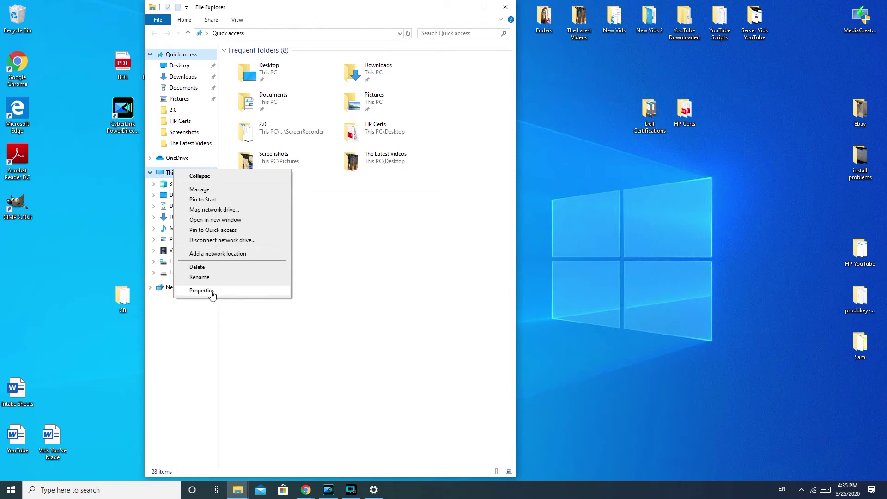
Open Device Manager in Computer Management and show the available actions for the first High Definition Audio Device under Sound, video and game controllers
{"action": "left_click", "coordinate": [198, 190]}
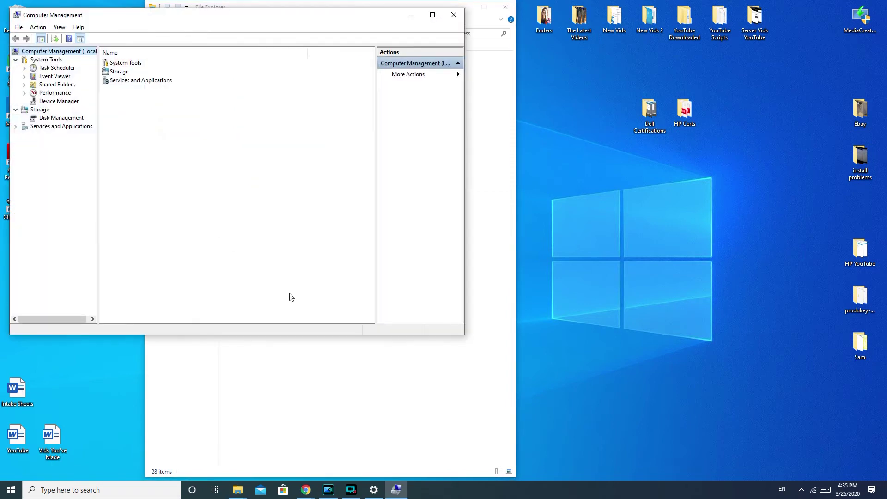
{"action": "left_click_drag", "start_coordinate": [266, 24], "coordinate": [473, 59]}
{"action": "left_click", "coordinate": [275, 138]}
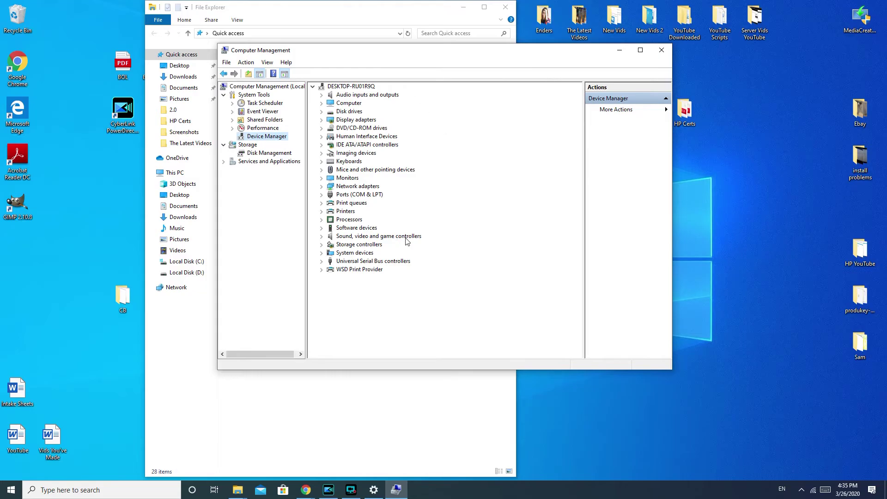
{"action": "left_click", "coordinate": [322, 237]}
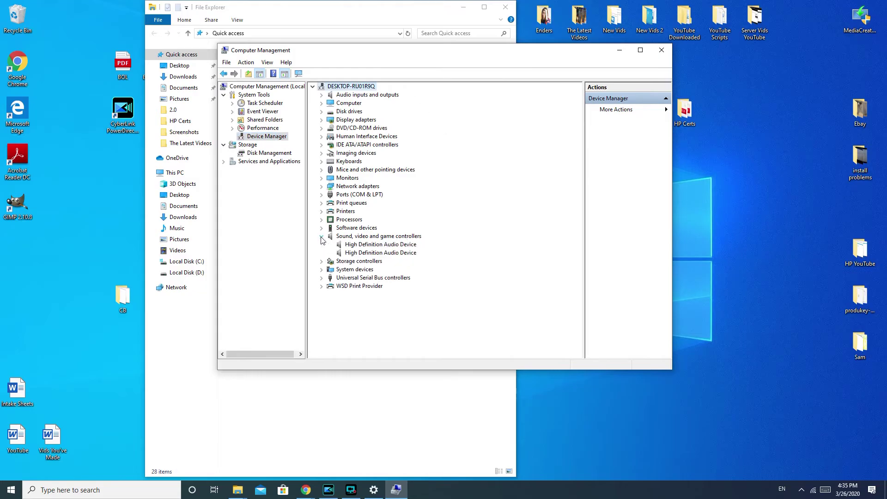
{"action": "right_click", "coordinate": [395, 246]}
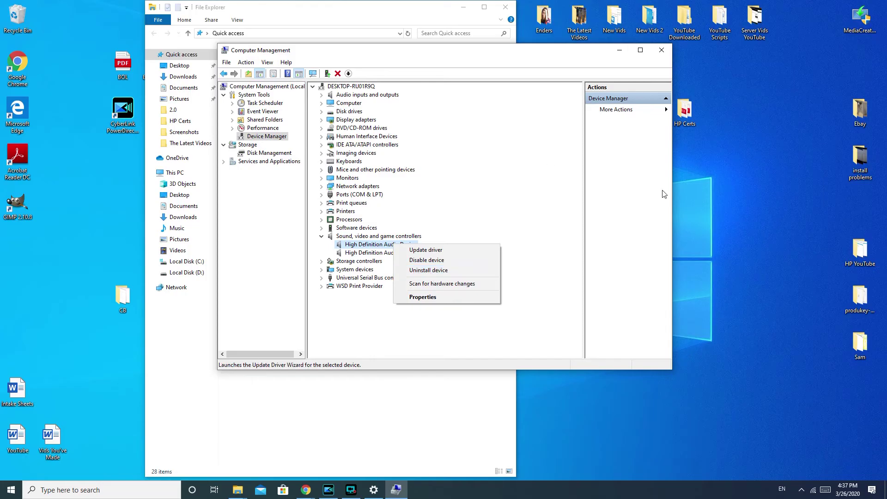
Close Computer Management and File Explorer to return to the desktop
{"action": "left_click", "coordinate": [662, 50]}
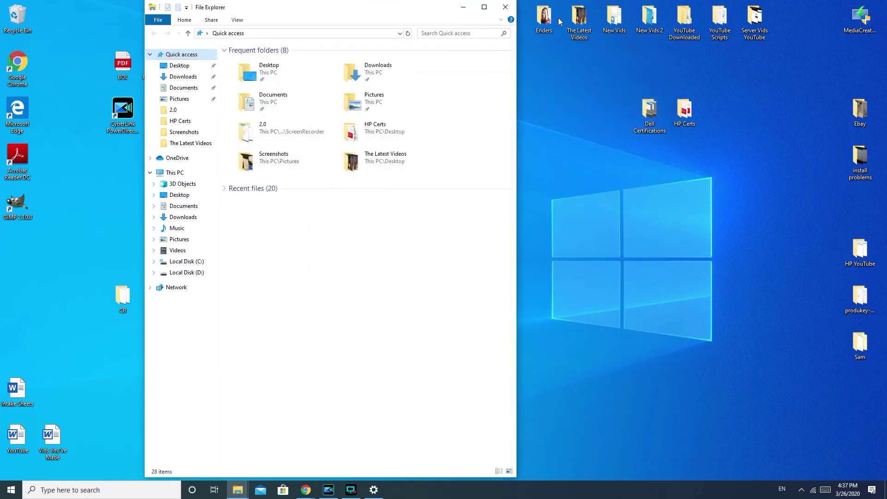
{"action": "left_click", "coordinate": [505, 7]}
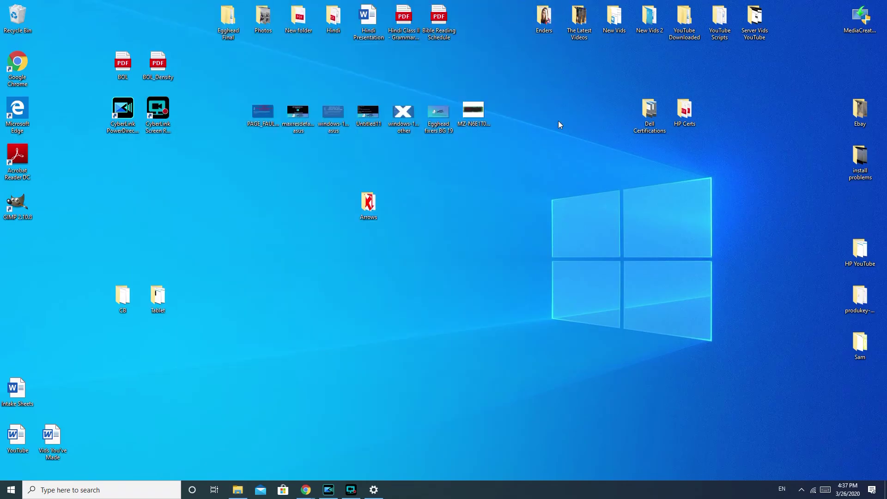